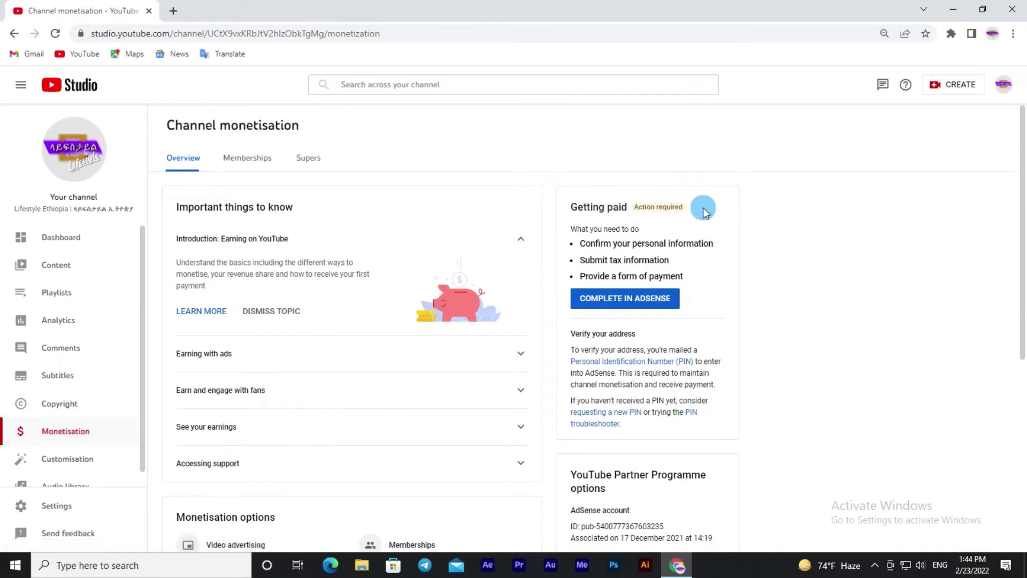
Step: Open AdSense in a new tab from the Getting paid card's completion link and switch to it
left_click(638, 212)
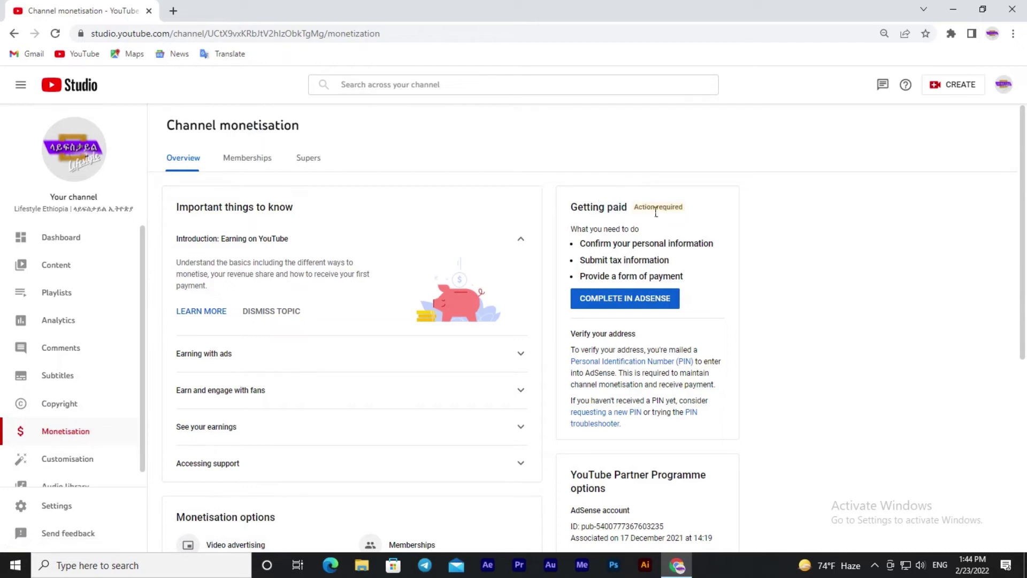
left_click(702, 227)
right_click(620, 301)
left_click(652, 306)
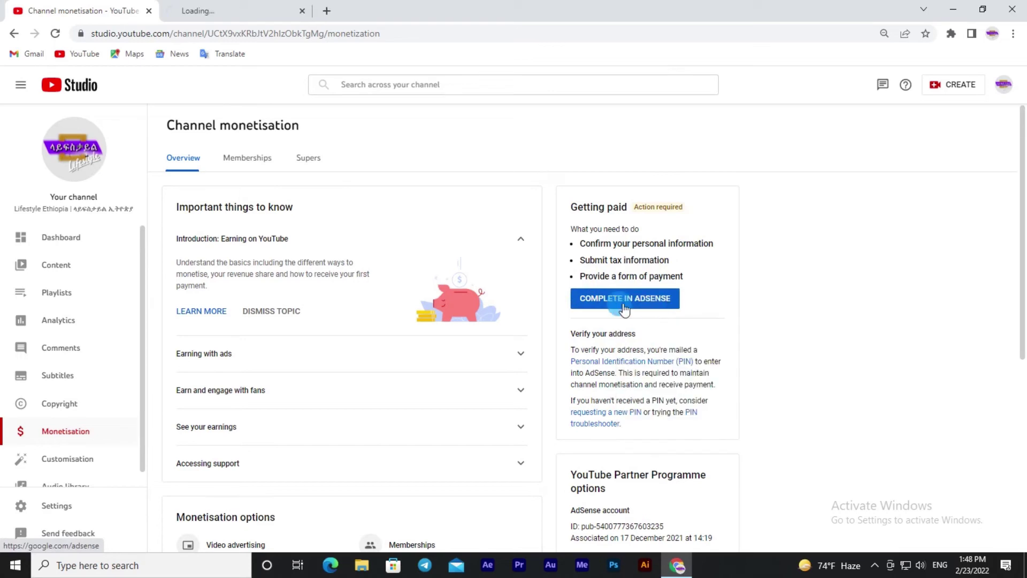
left_click(225, 10)
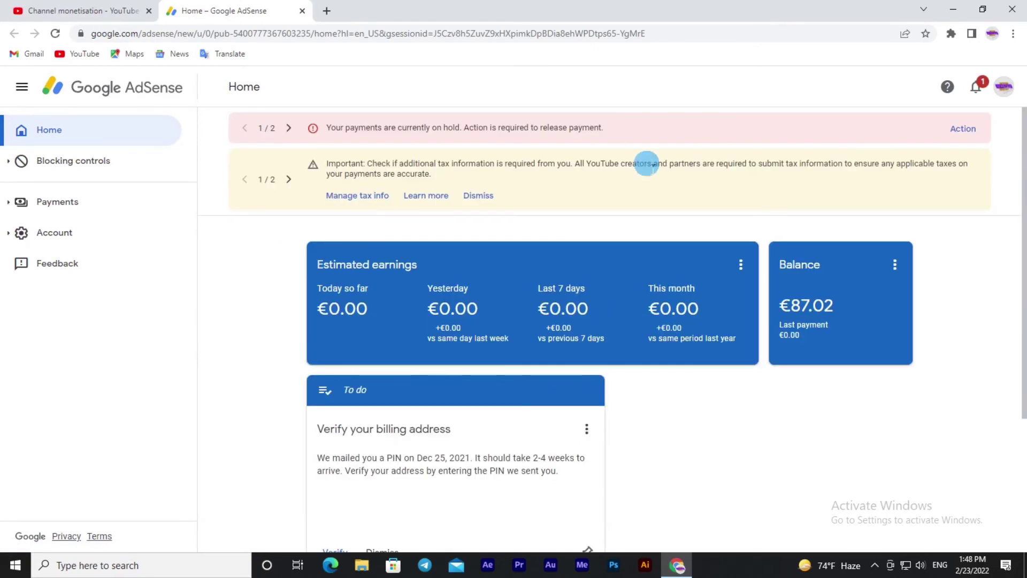
Step: Review the AdSense home page and start the billing address verification from its to-do card
scroll(713, 297, "down", 3)
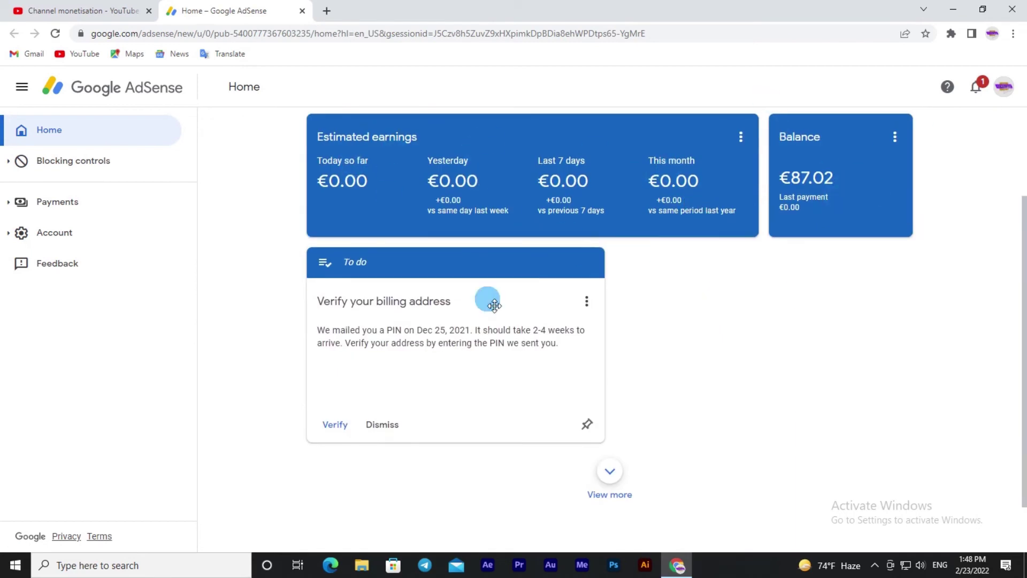
scroll(494, 305, "up", 2)
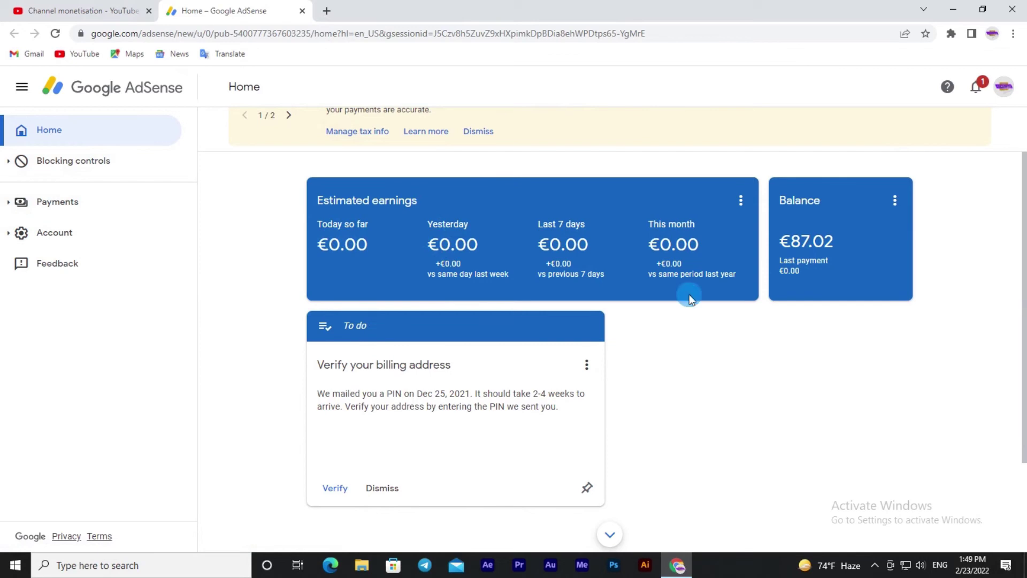
scroll(241, 313, "up", 1)
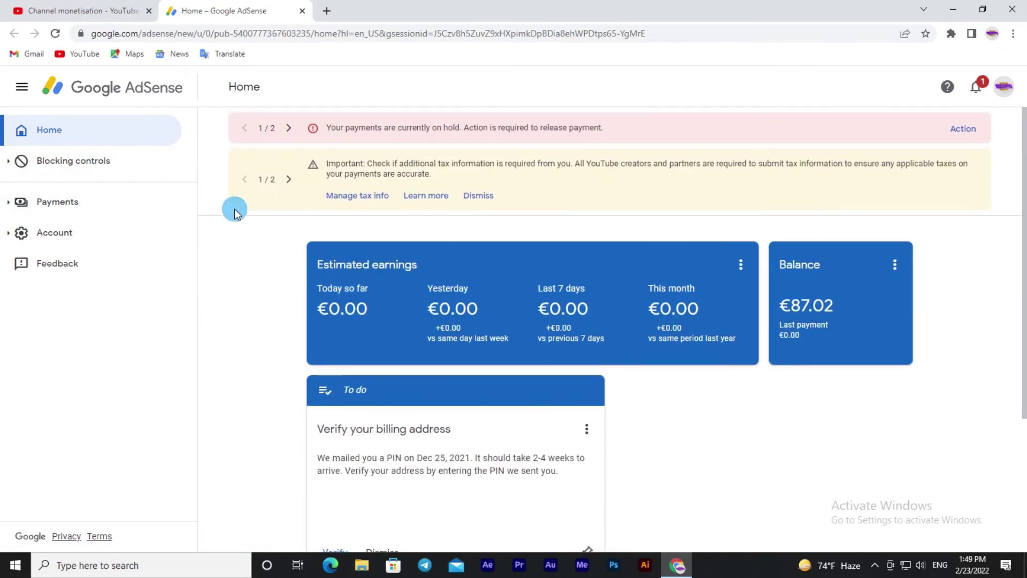
scroll(367, 347, "down", 2)
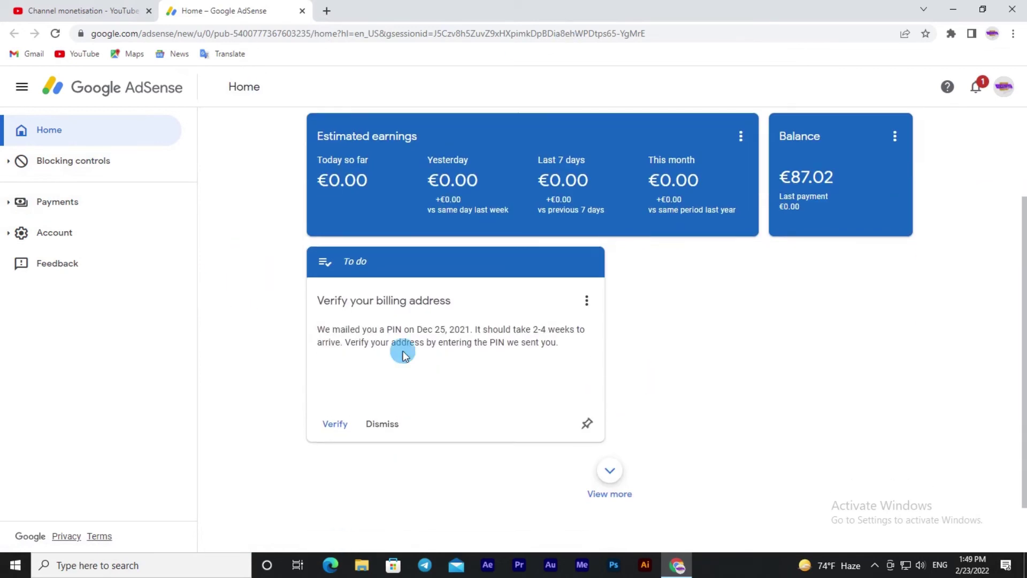
left_click(340, 426)
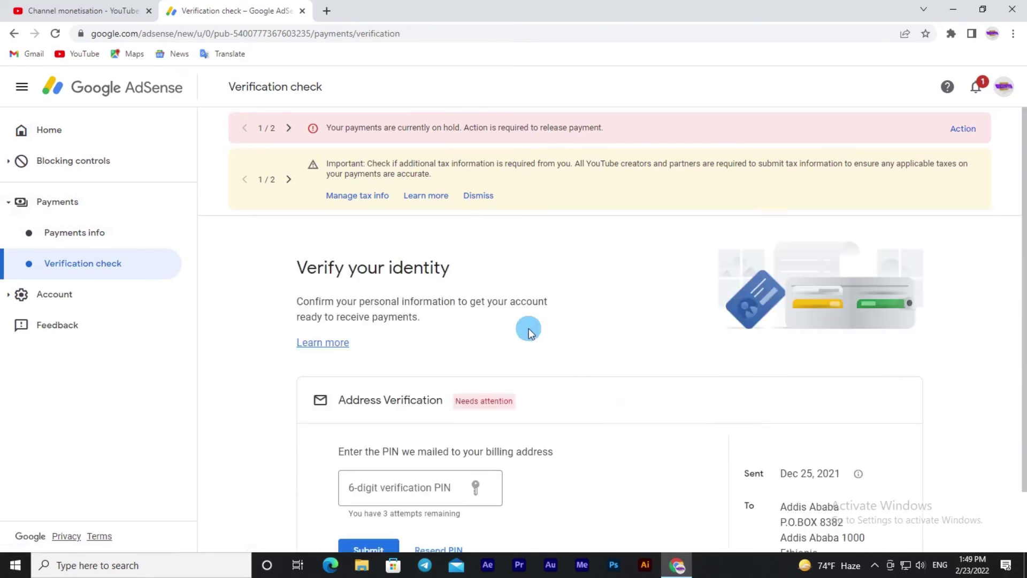
Step: Enter the mailed 6-digit verification PIN for Address Verification and submit it
scroll(482, 300, "down", 2)
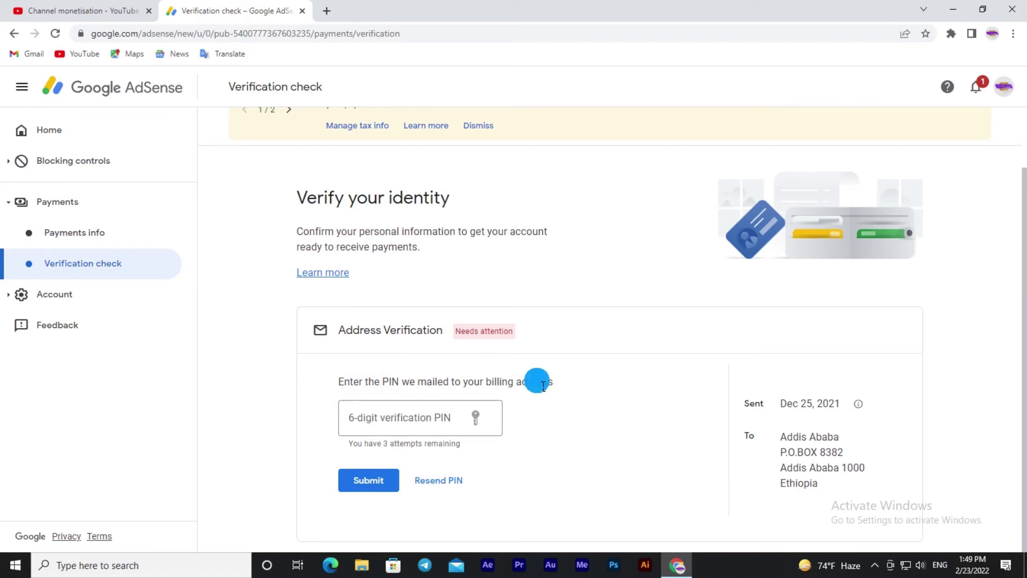
left_click(373, 419)
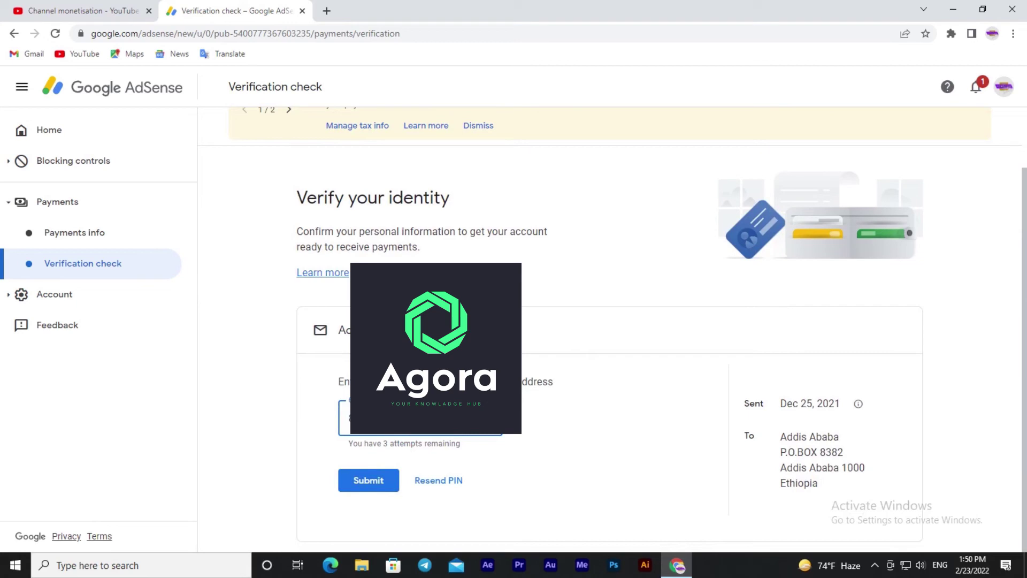
left_click(374, 482)
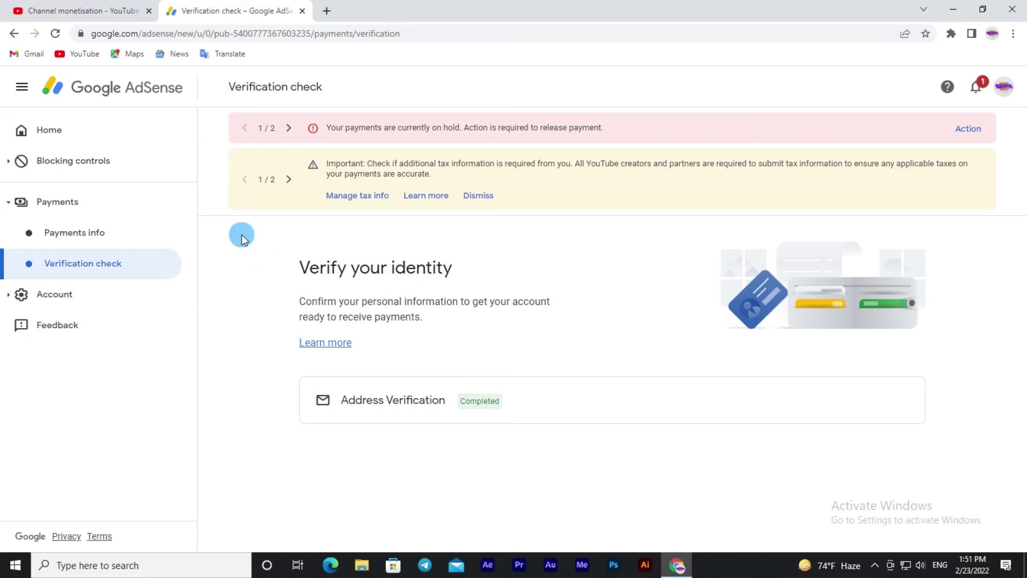
left_click(327, 12)
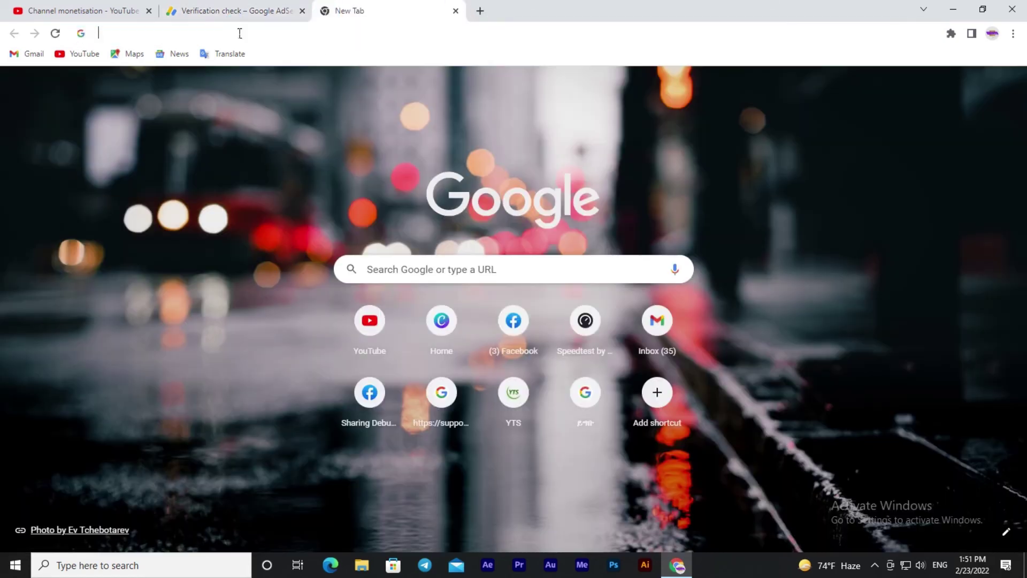
left_click(240, 33)
type("www")
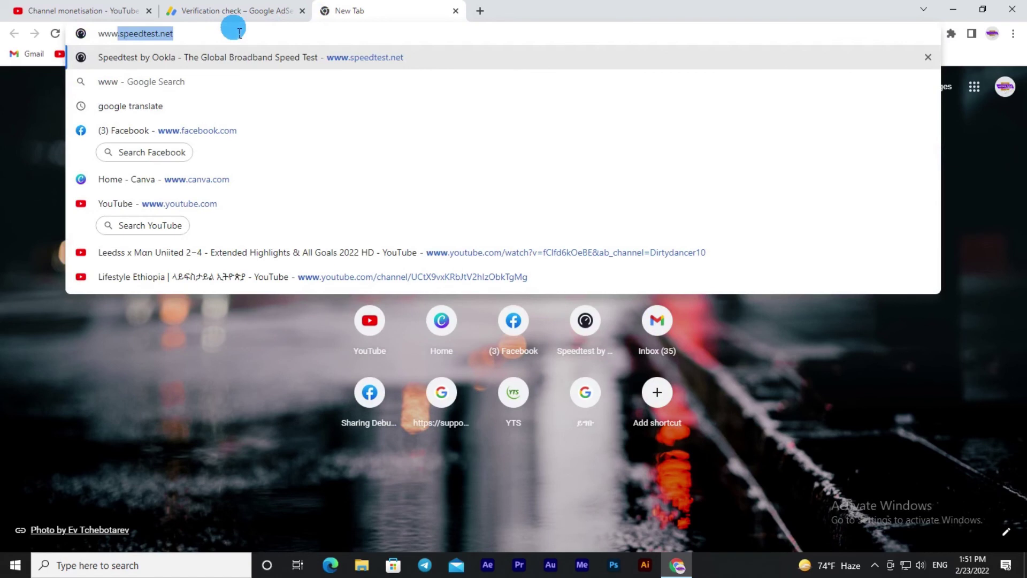
type(".")
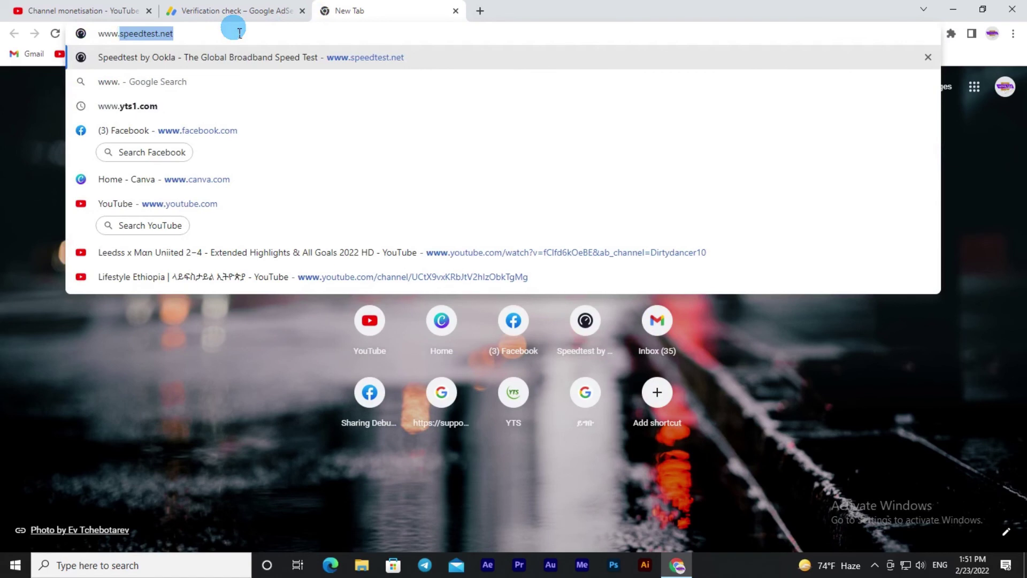
type("goo")
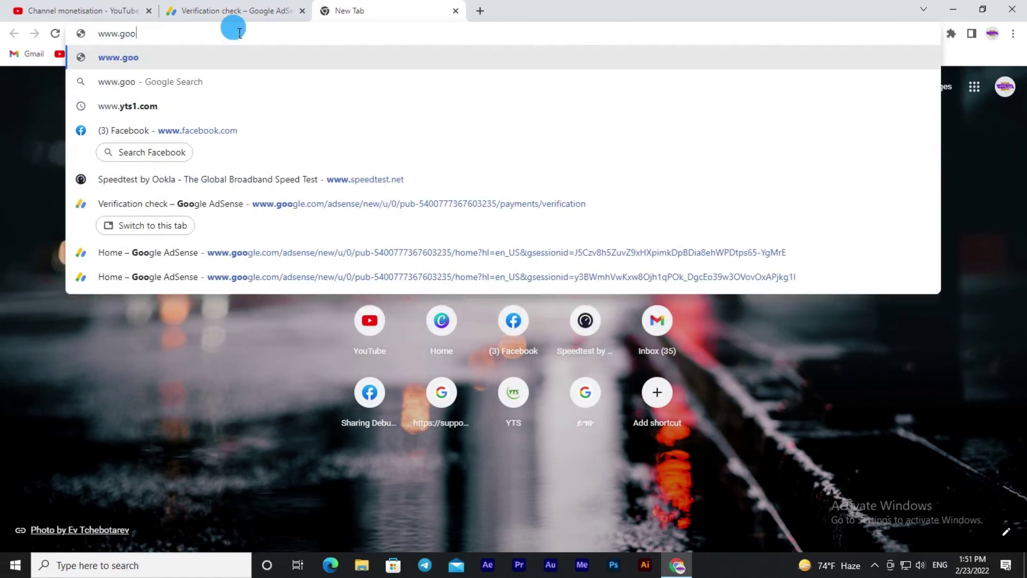
type("gle.com")
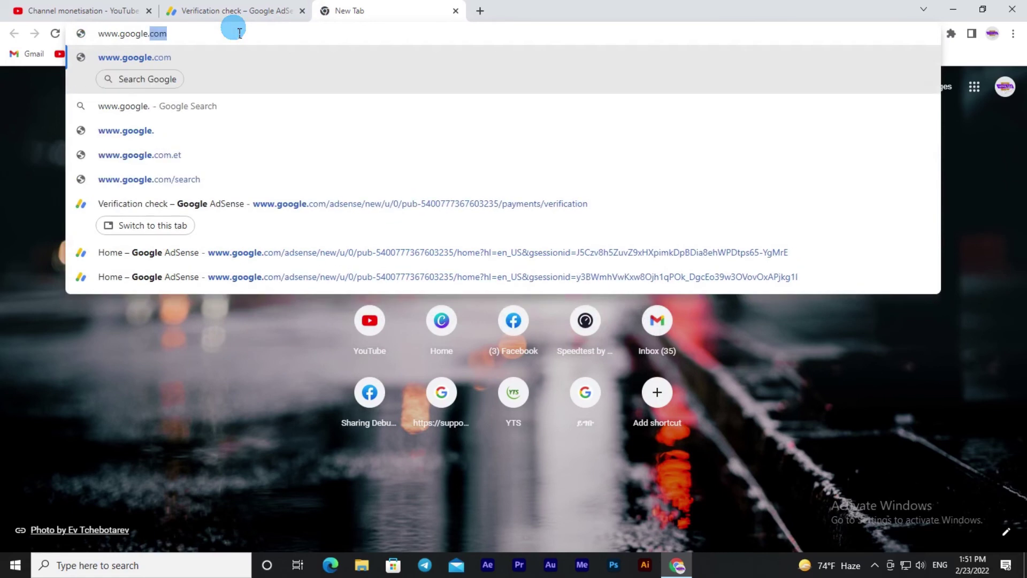
type("/as")
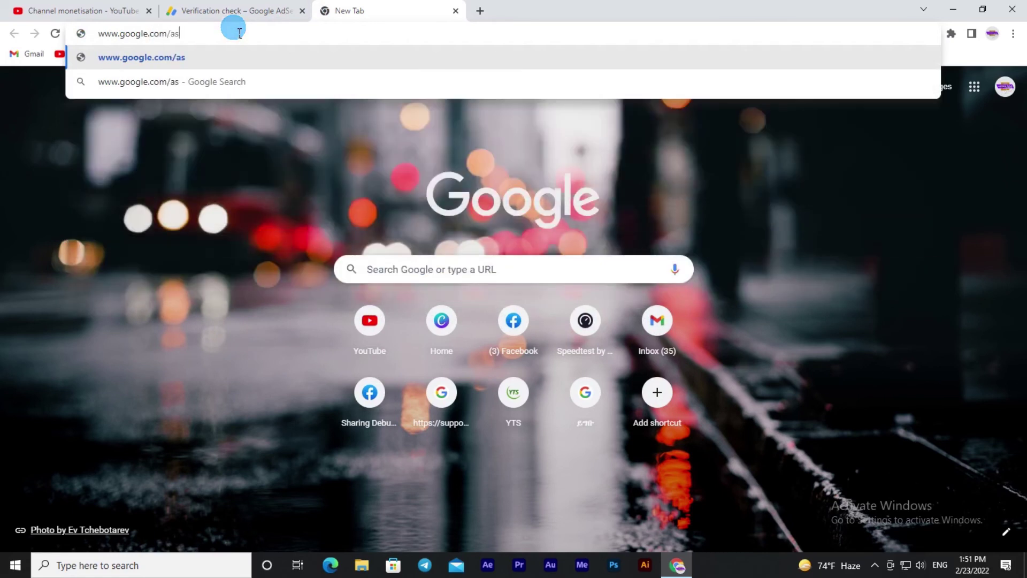
key("BackSpace")
type("d")
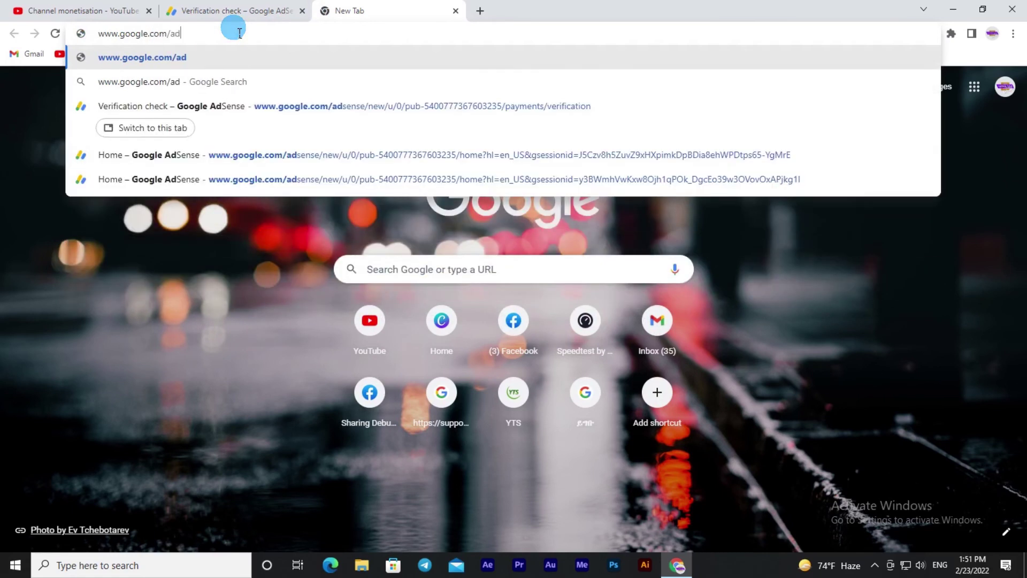
type("sense")
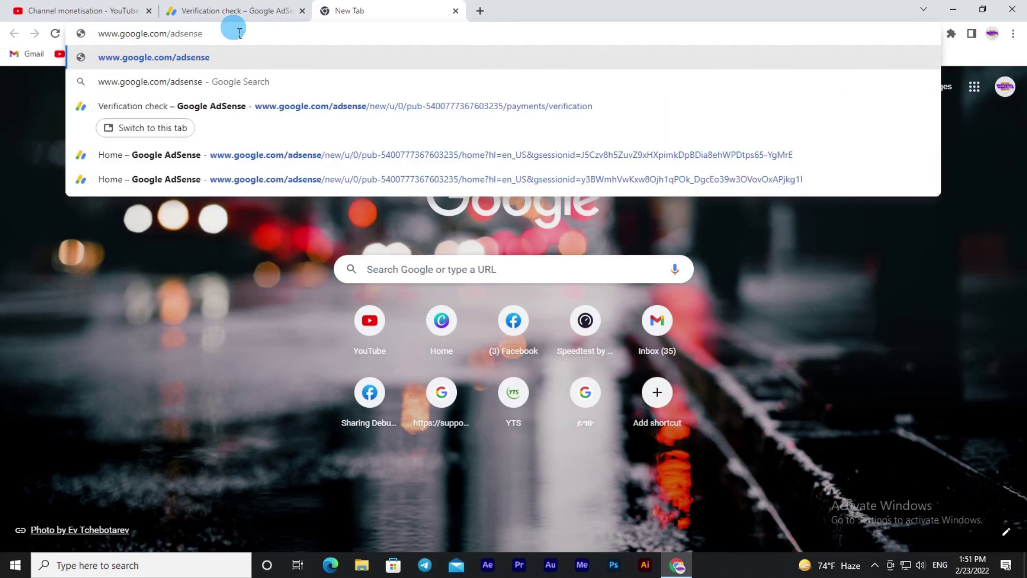
type("/")
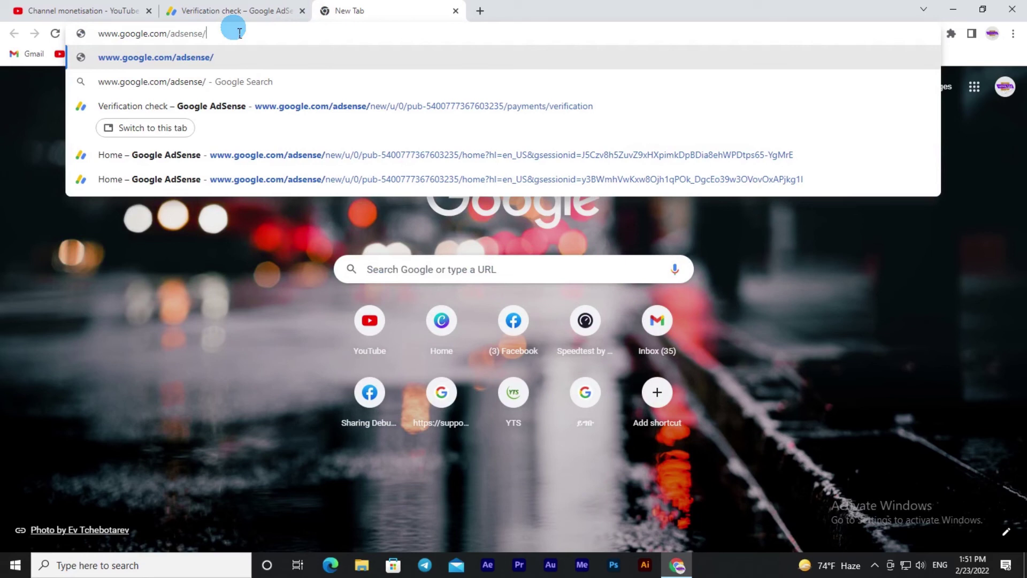
key("Return")
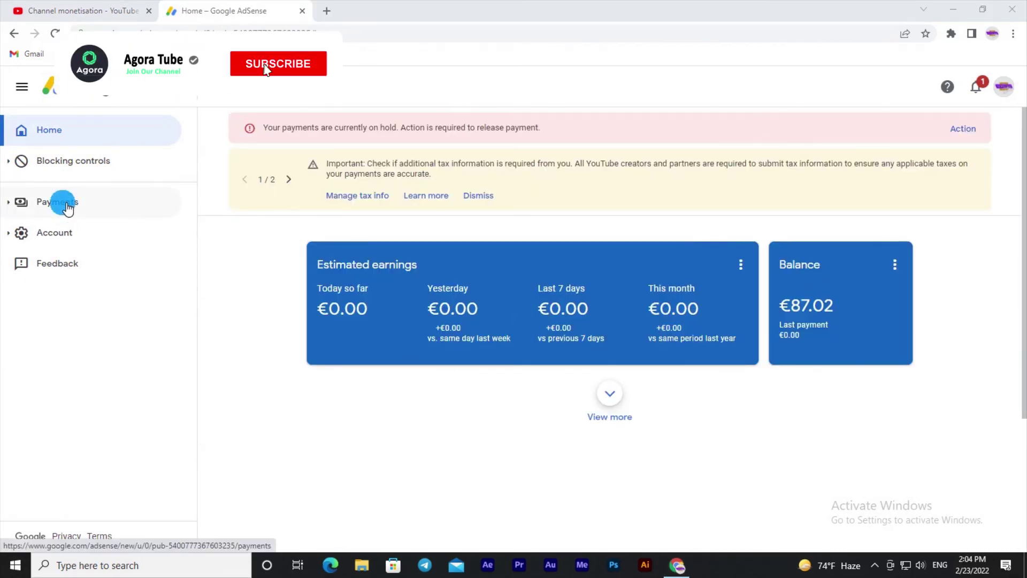
Step: Open the Payments info page and review the earnings, transactions and payment method sections
left_click(66, 203)
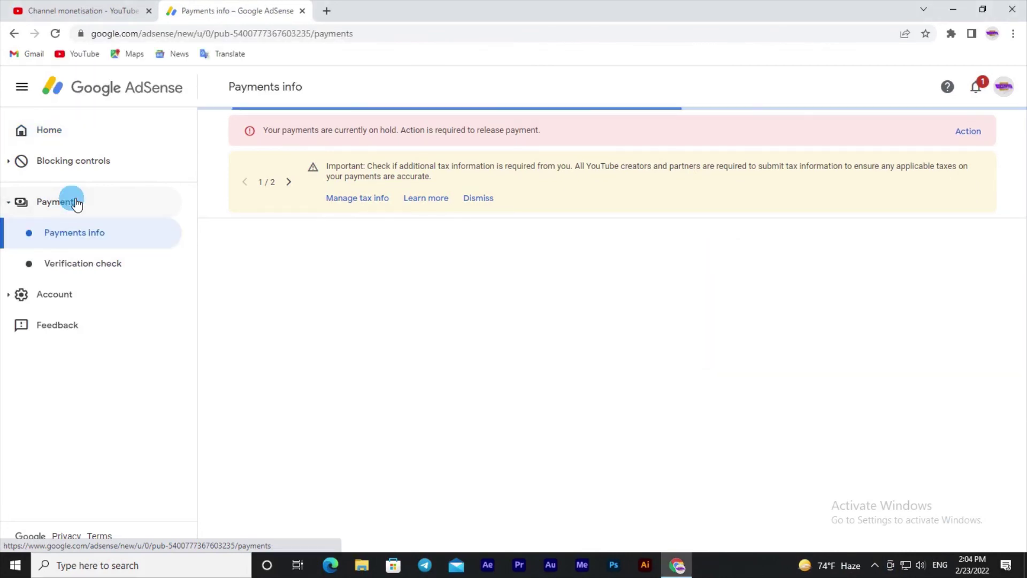
left_click(96, 236)
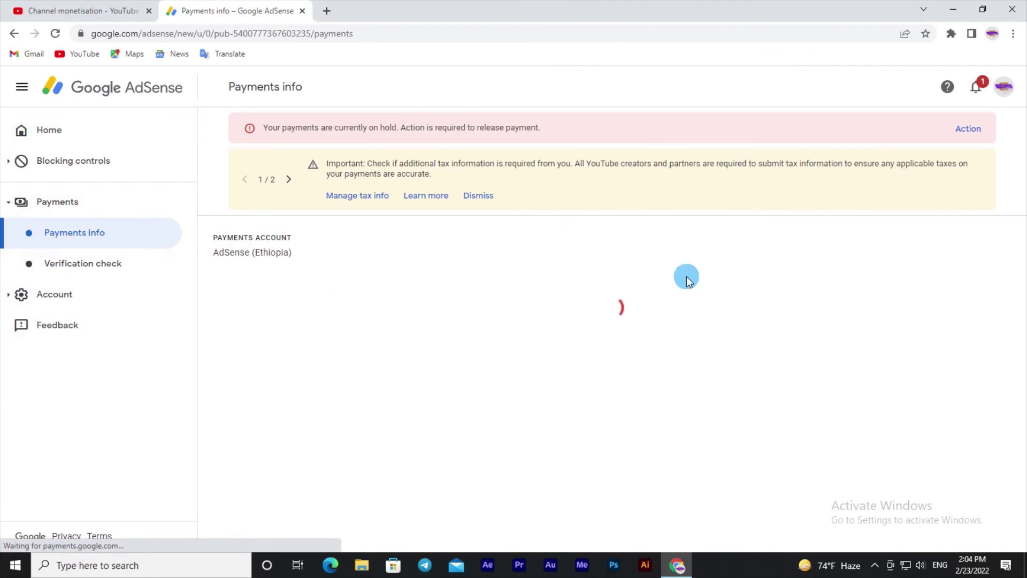
scroll(442, 394, "down", 3)
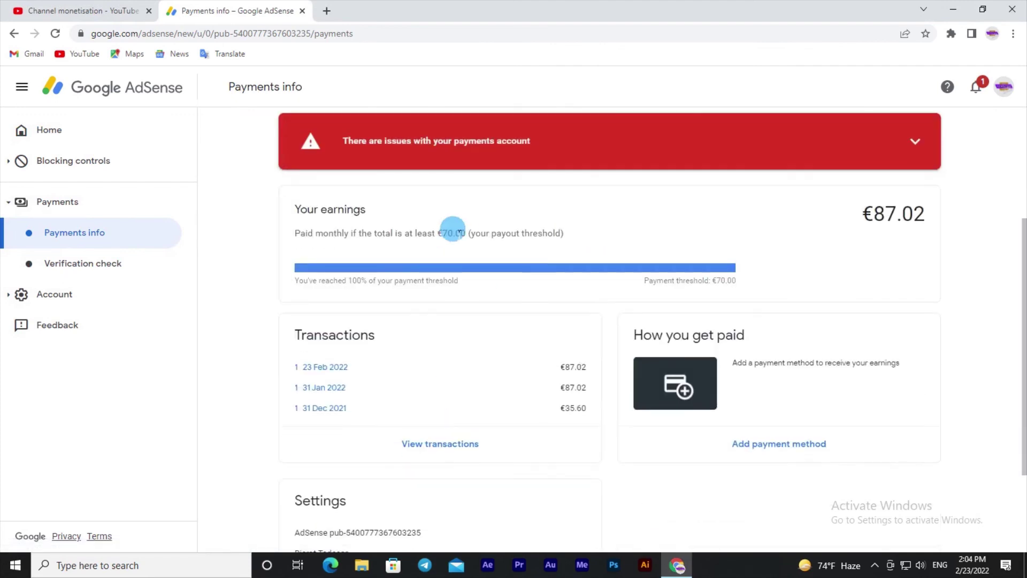
scroll(482, 214, "up", 1)
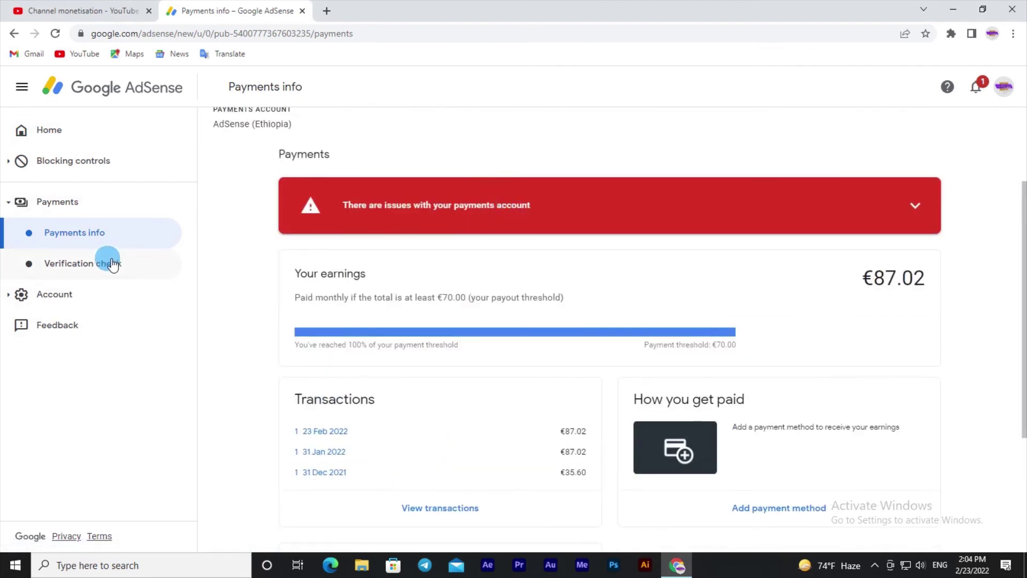
Step: Check the address verification status, and return to the Payments info page to view the account issues notice
left_click(106, 273)
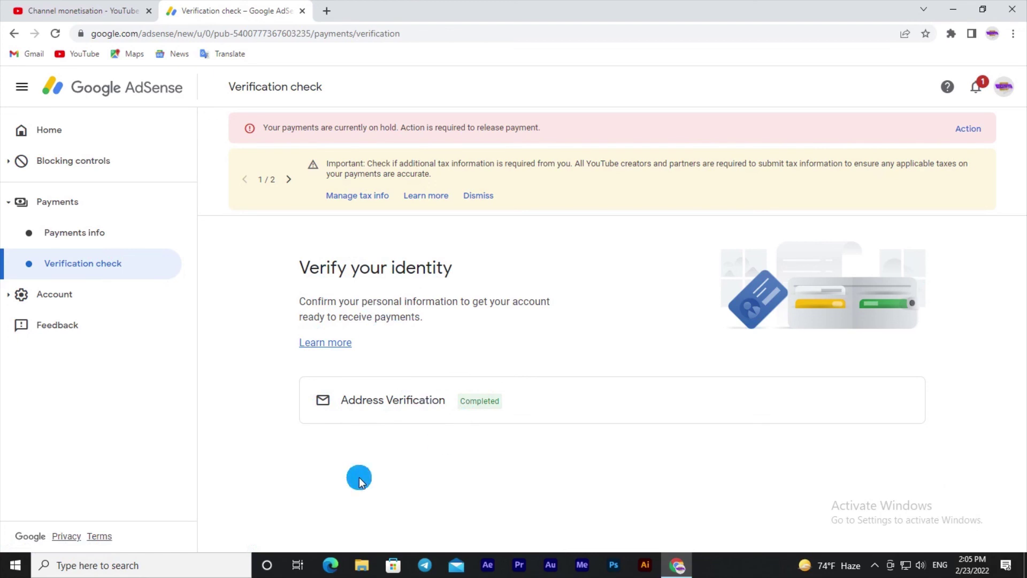
left_click(88, 234)
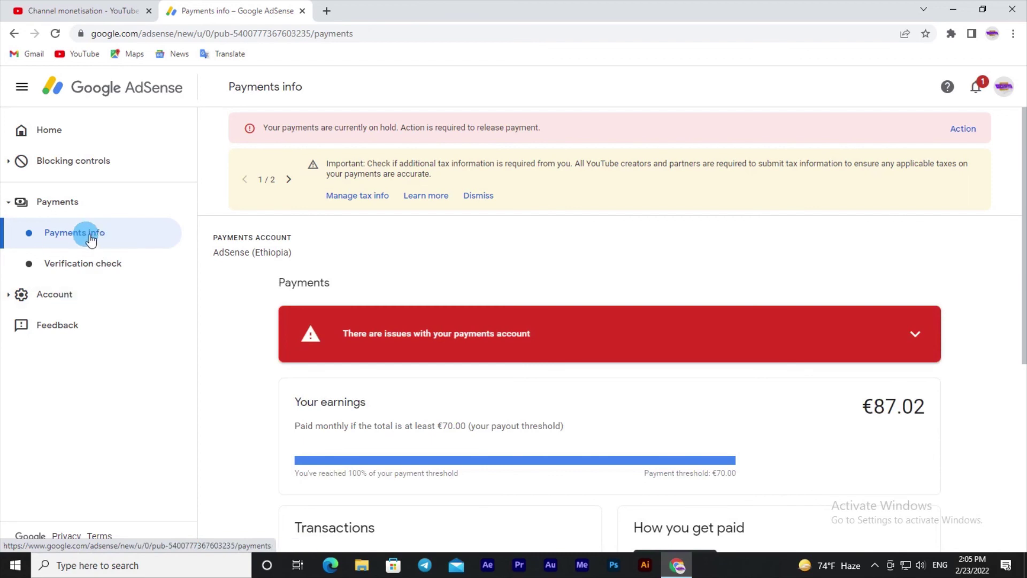
scroll(494, 300, "down", 1)
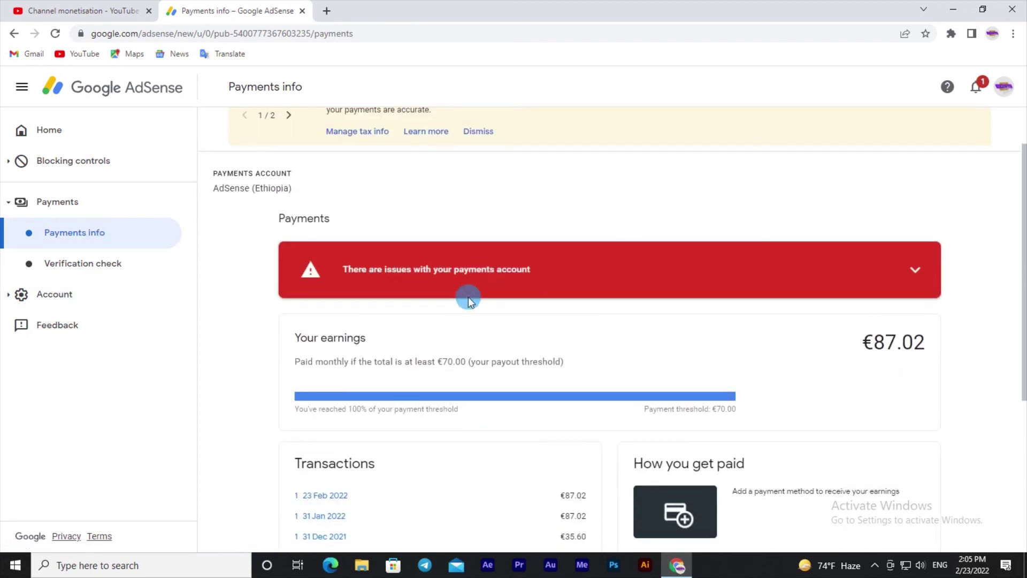
scroll(471, 291, "down", 1)
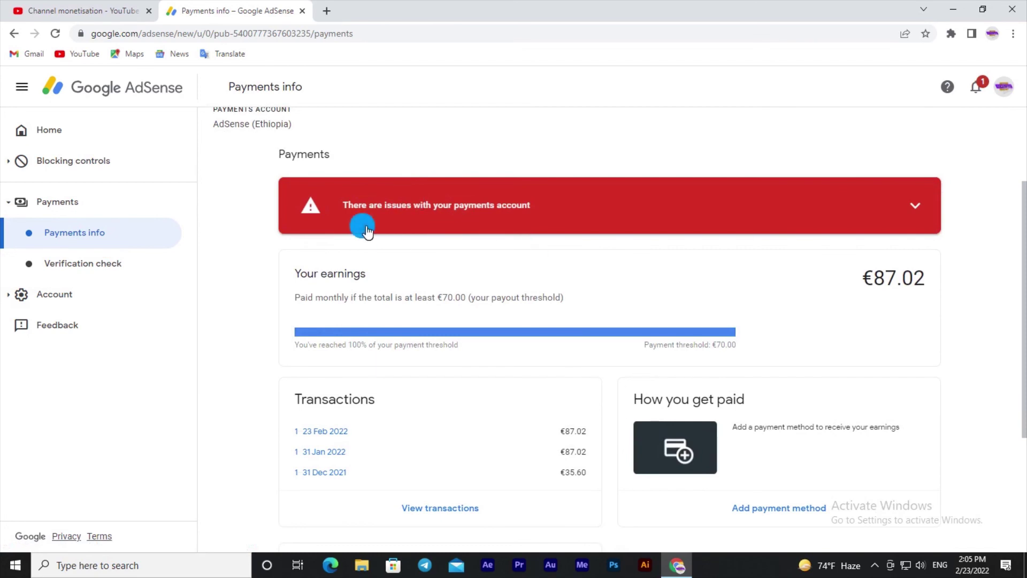
Step: Examine the Getting paid requirements in YouTube Studio and the earnings, transactions and payout sections in AdSense Payments info
left_click(121, 7)
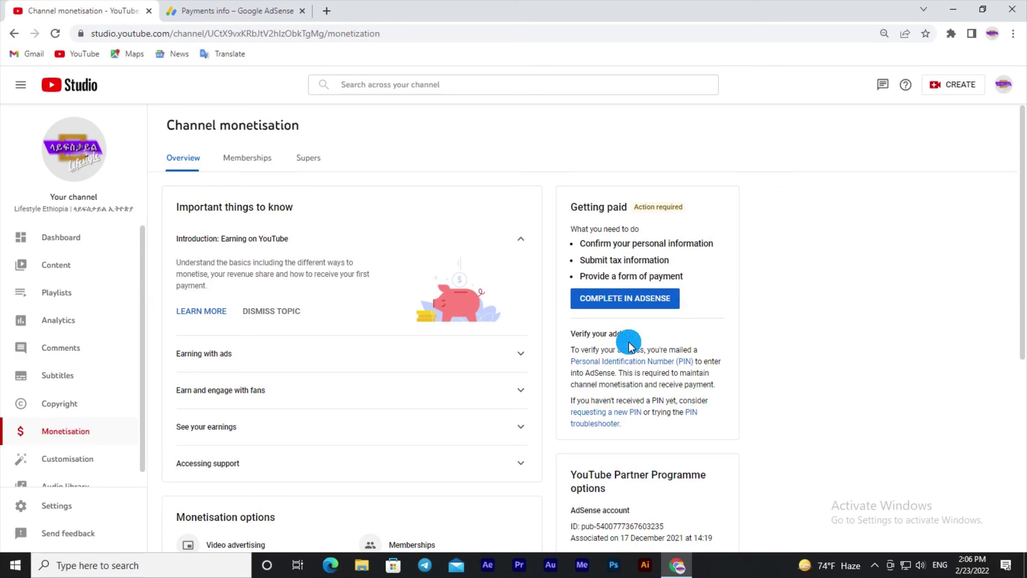
left_click(238, 8)
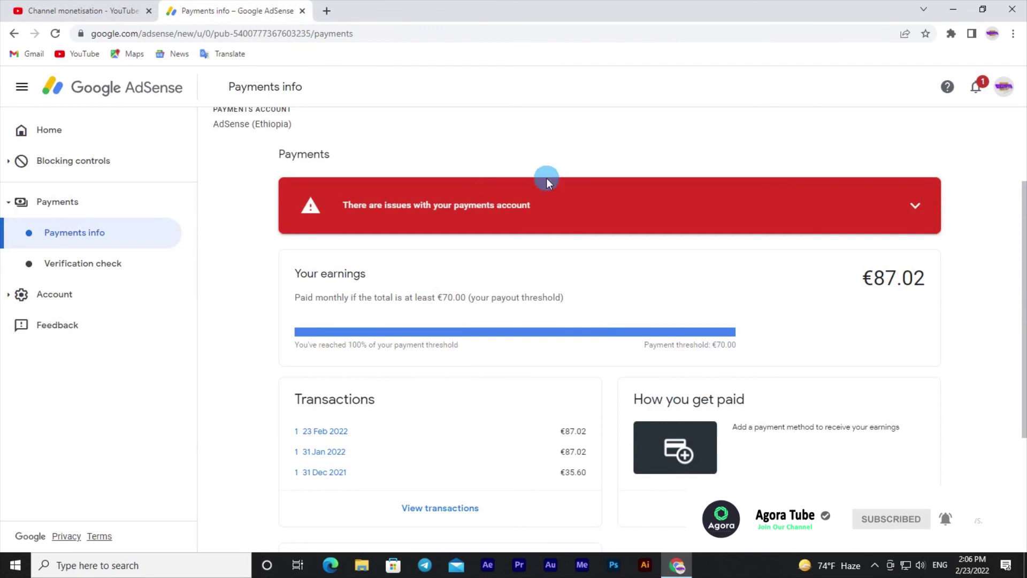
scroll(503, 237, "down", 3)
scroll(497, 229, "up", 3)
scroll(493, 299, "down", 1)
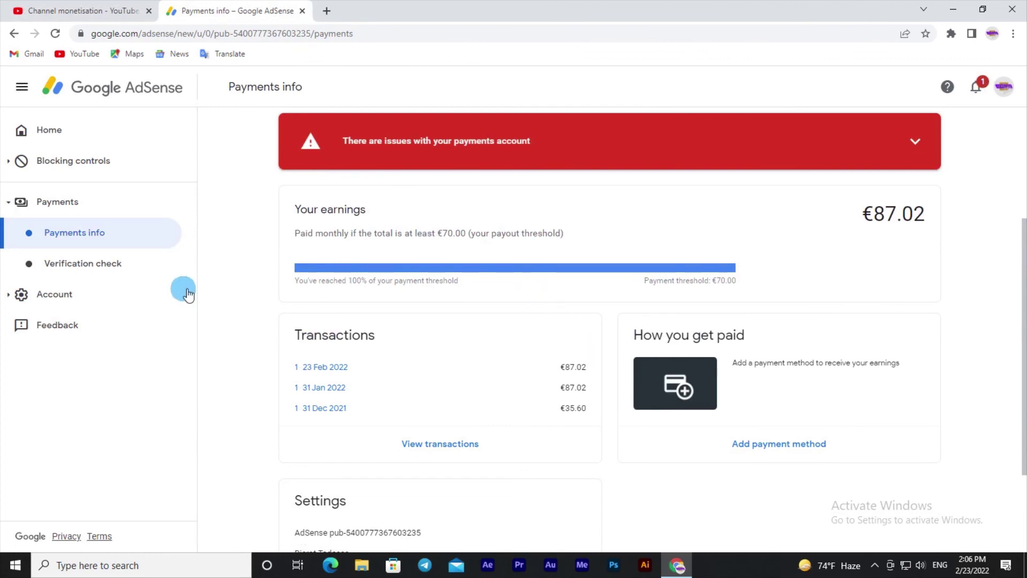
scroll(488, 360, "down", 1)
scroll(492, 364, "up", 1)
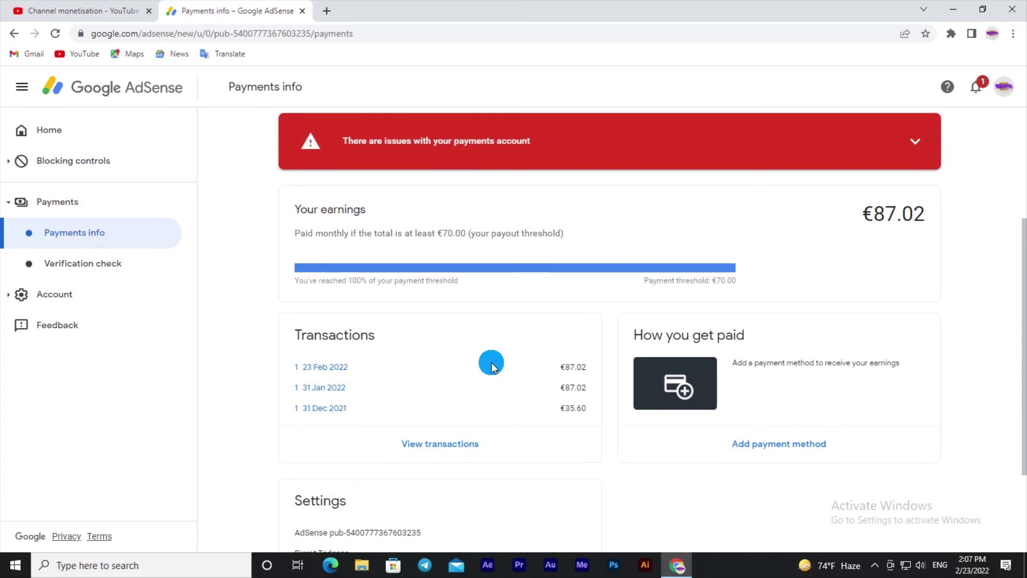
scroll(603, 475, "down", 3)
scroll(603, 473, "up", 3)
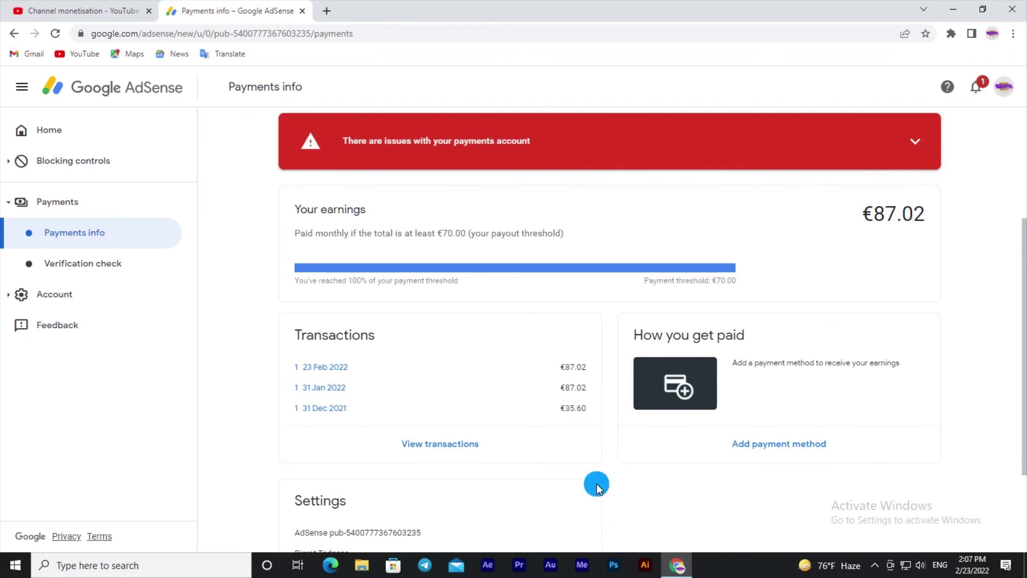